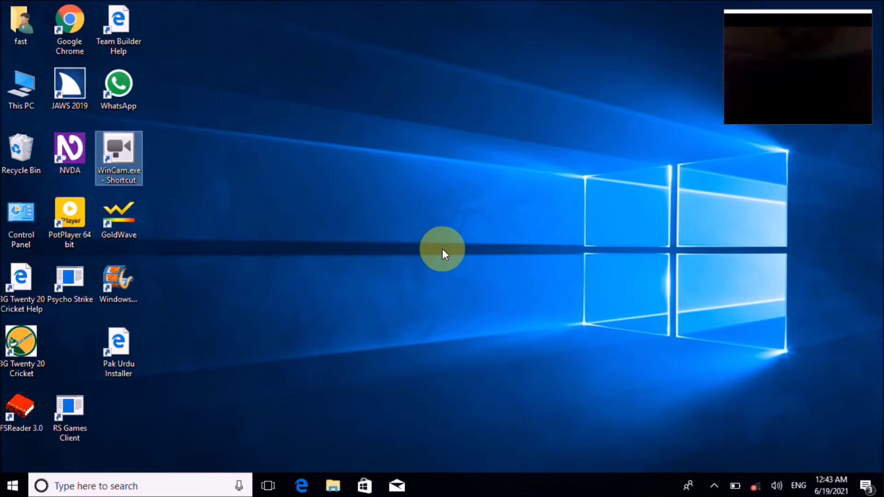
- Open drive D: in File Explorer and go into the first folder, the personal one
key("super+r")
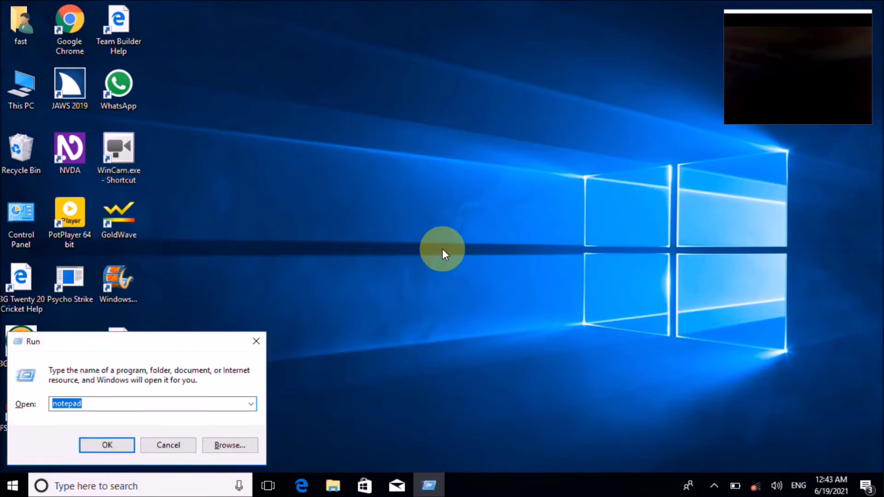
type("d:")
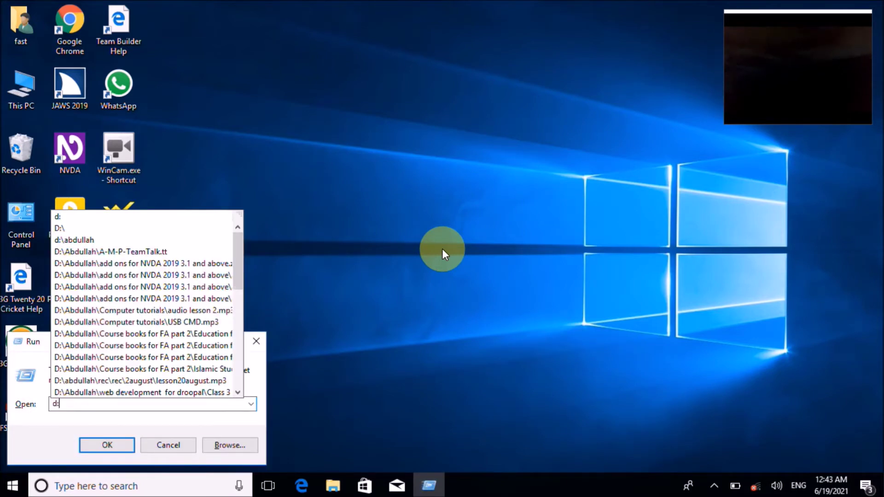
key("Return")
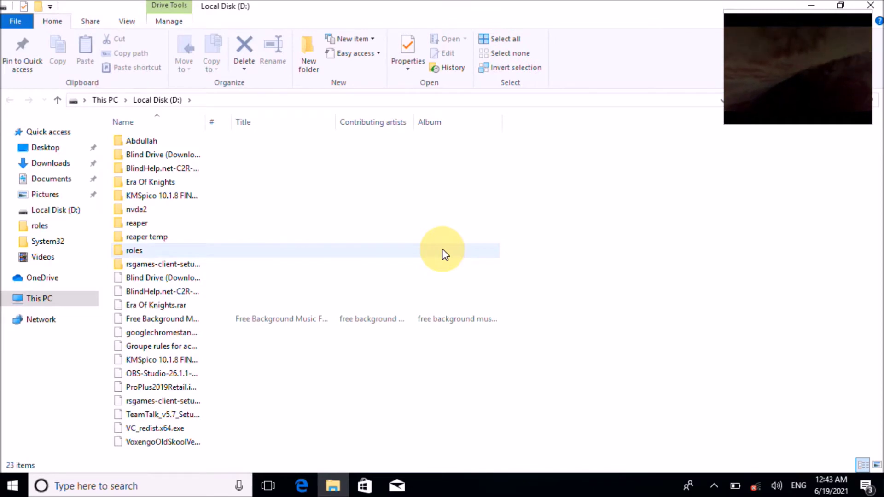
key("Down")
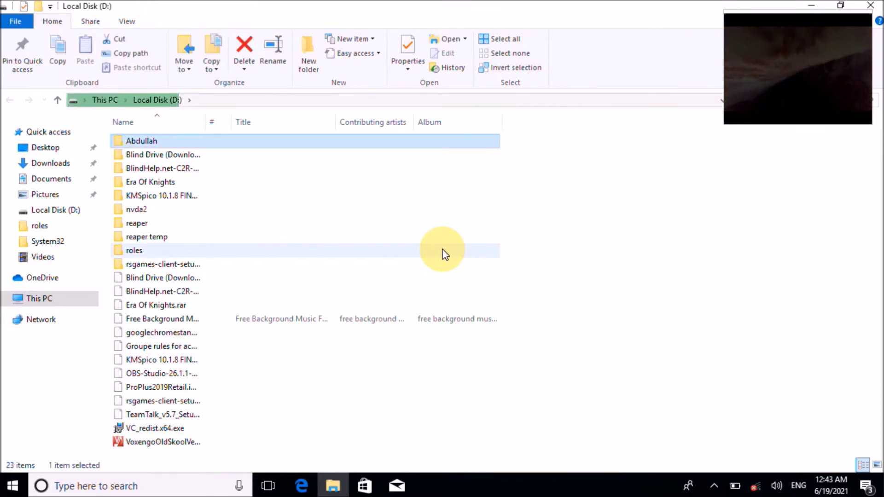
key("Return")
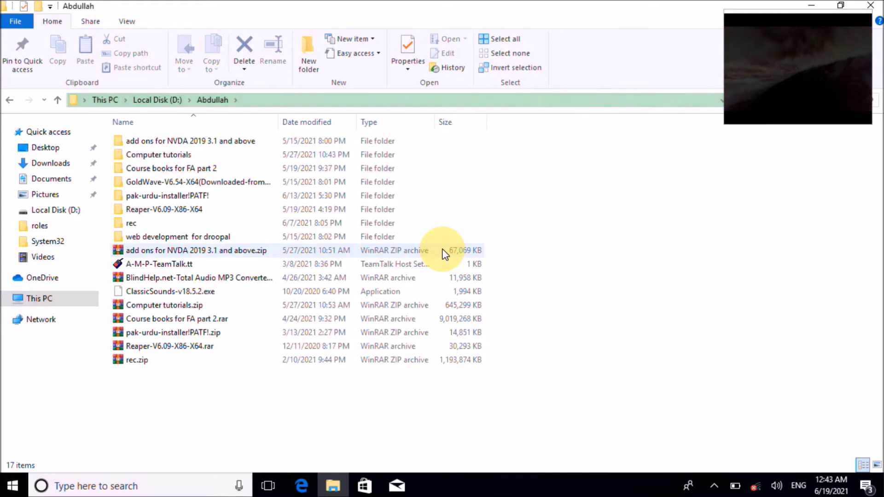
- Open the Reaper-V6.09-X64 folder, found under Reaper-V6.09-X86-X64 and Reaper-V6.09
key("r")
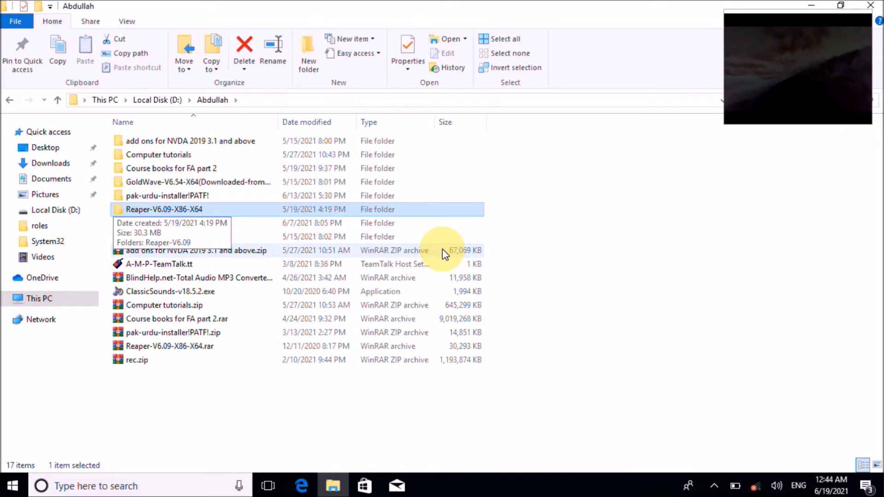
key("Return")
key("Down")
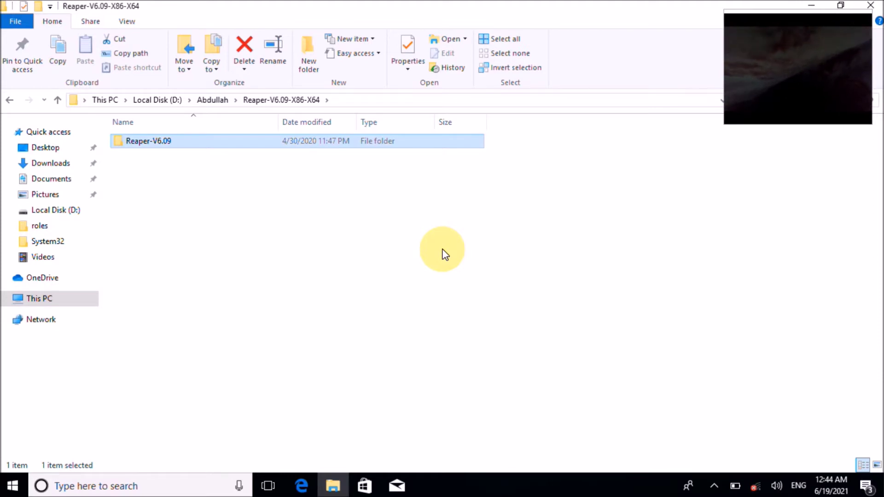
key("Return")
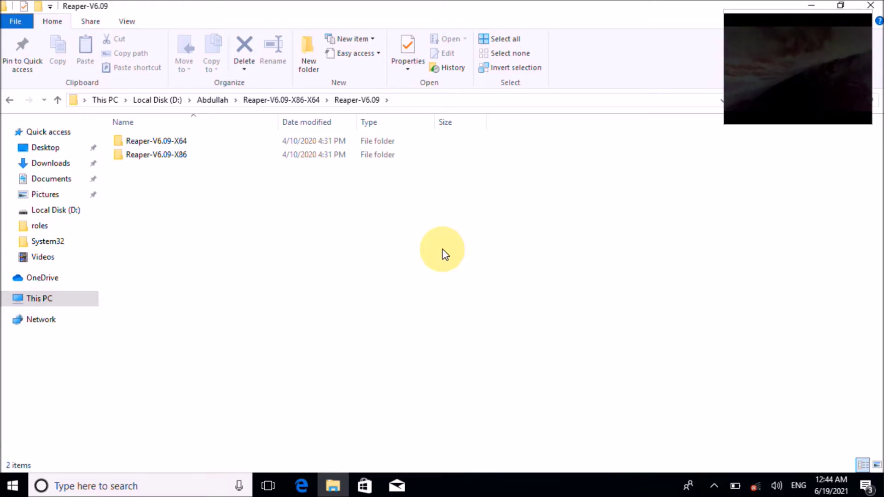
key("Down")
key("Up")
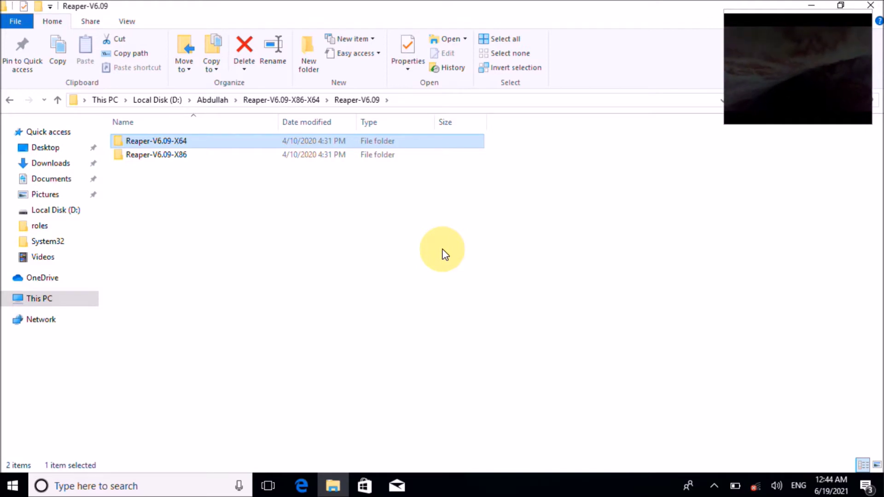
key("Return")
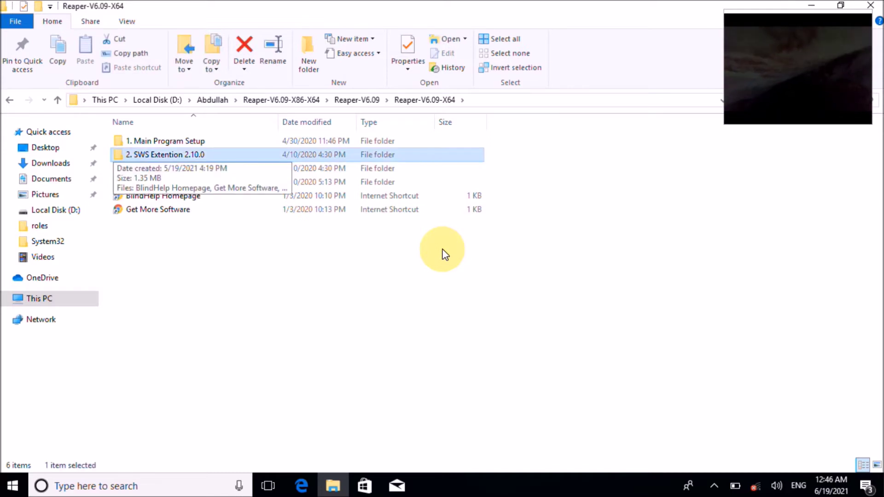
- Review the numbered folders for the main program setup, SWS extension, KeyGen and screen reader enhancements
key("Up")
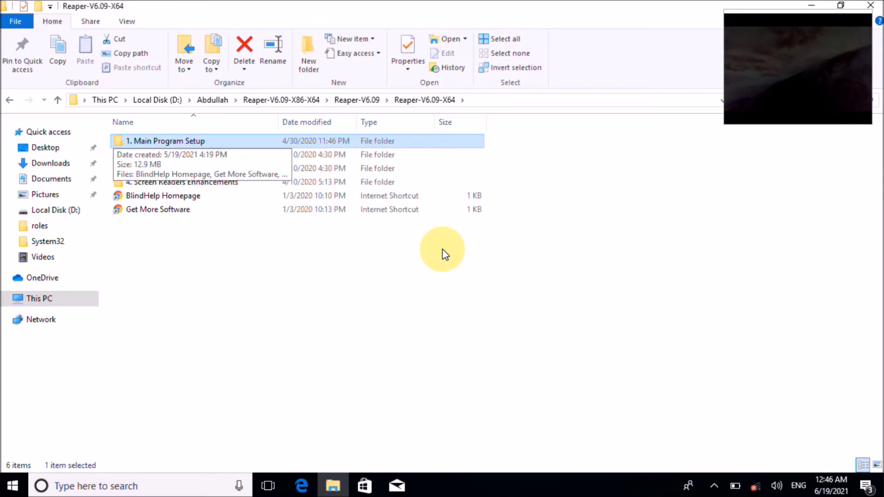
key("Down")
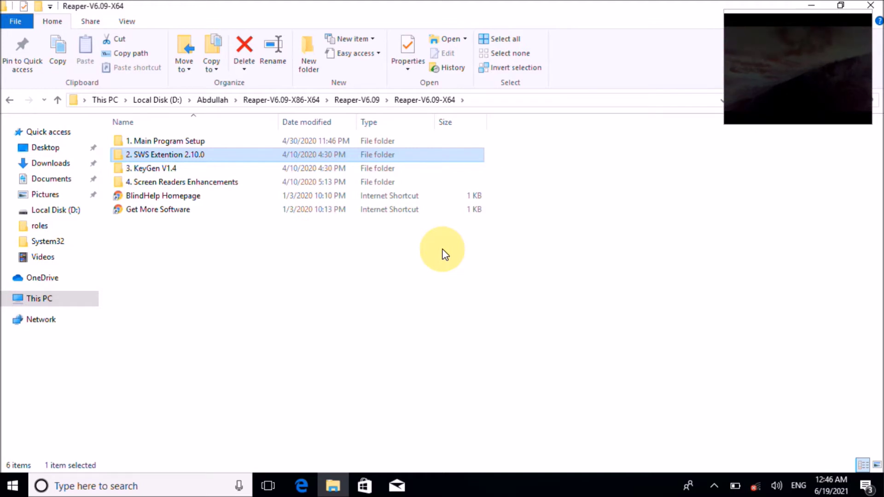
key("Down")
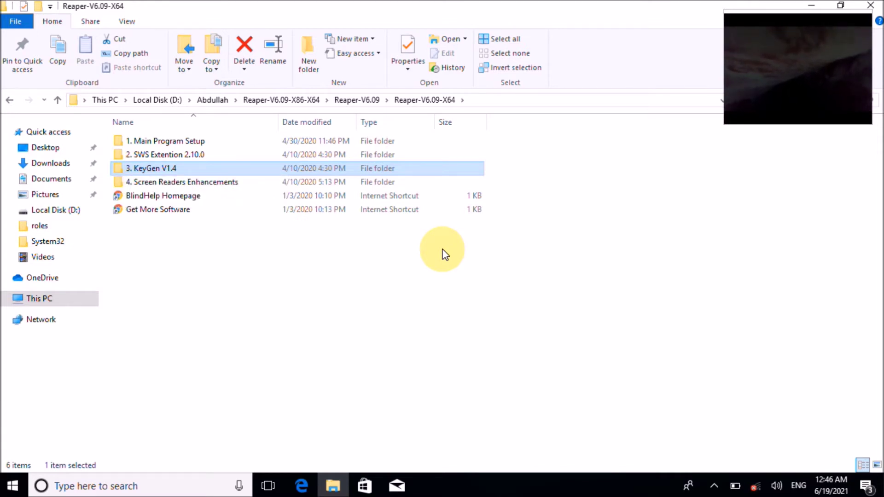
key("Down")
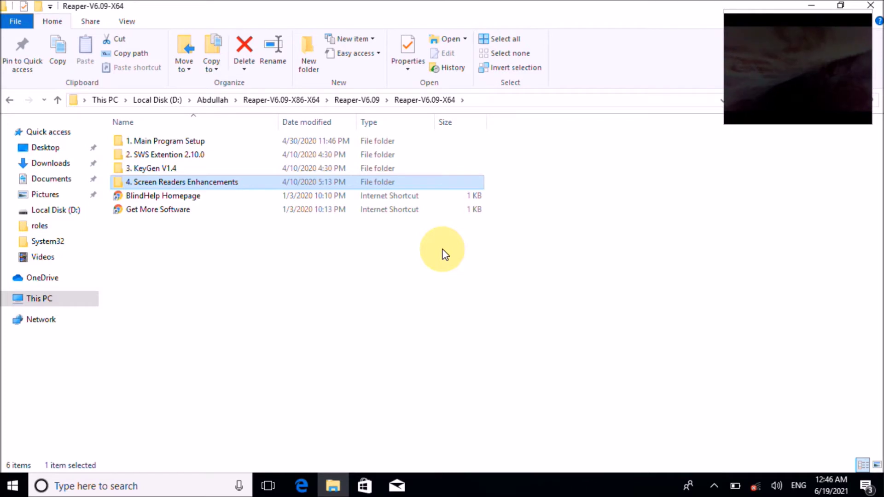
key("Up")
key("Up")
key("Up")
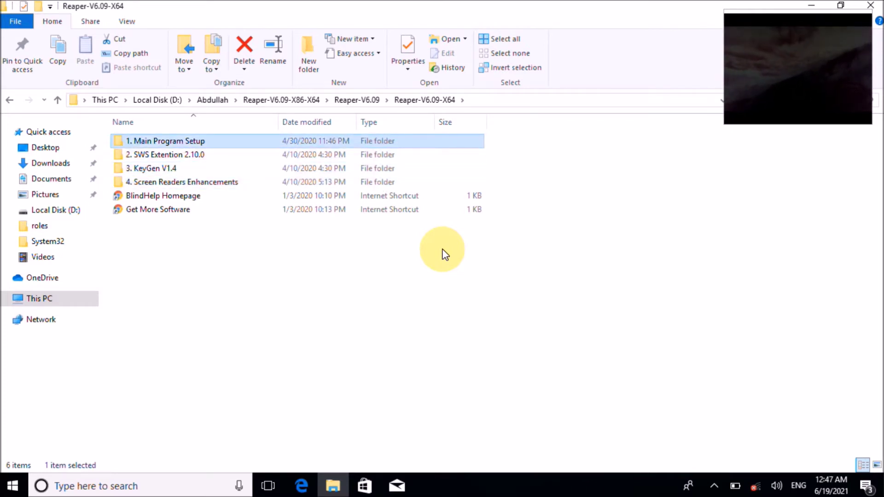
- Launch reaper609_x64-install.exe from the 1. Main Program Setup folder
key("Return")
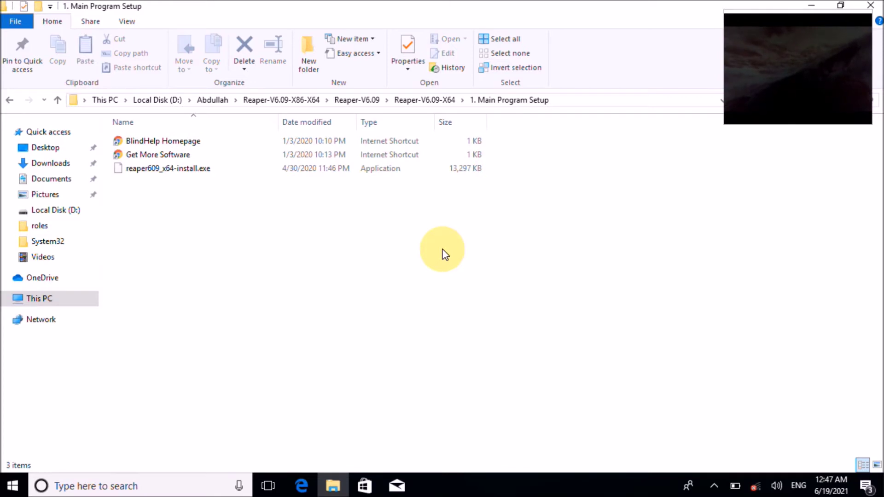
key("Down")
key("Up")
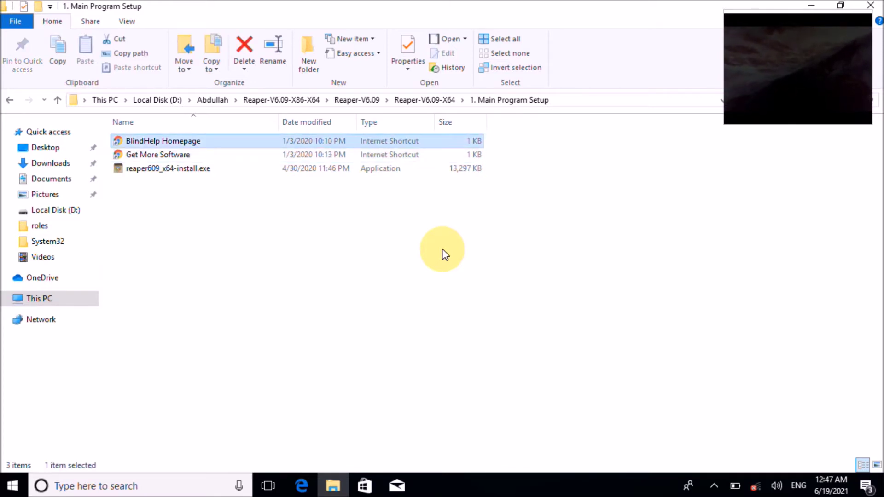
key("Down")
key("Down")
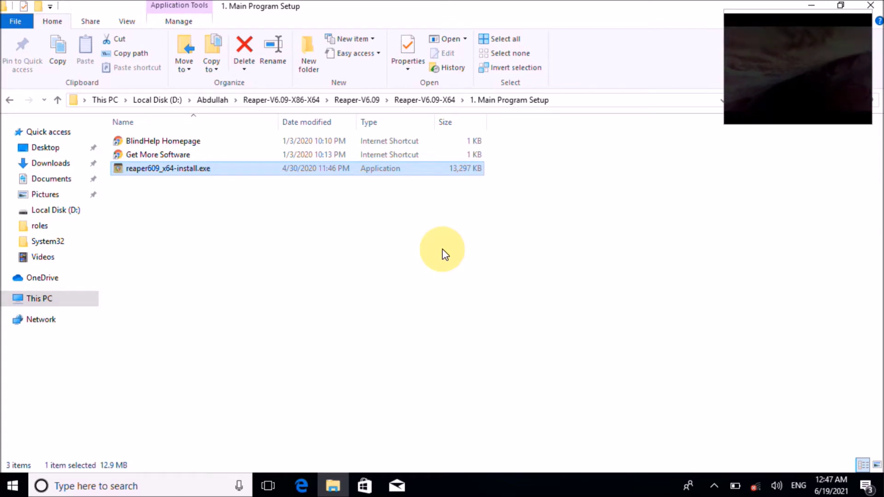
key("Return")
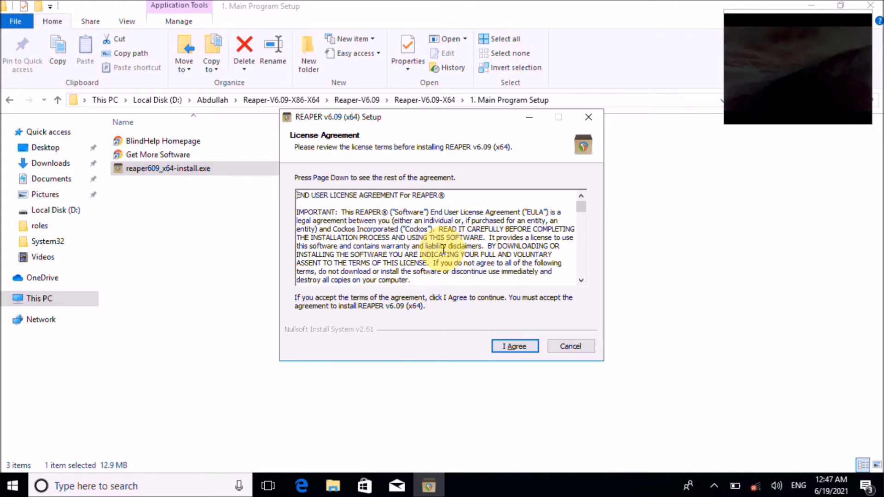
- Accept the REAPER license agreement and keep C:\Program Files\REAPER (x64) as destination, with portable install off
key("Return")
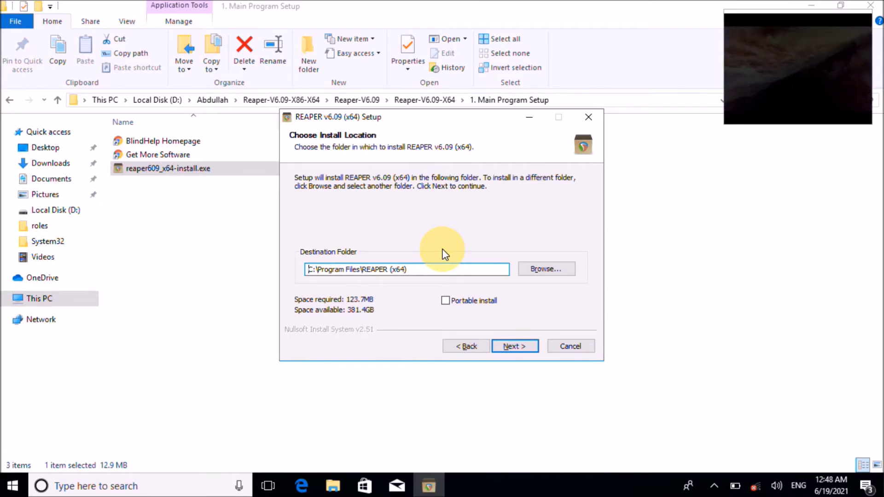
key("Tab")
key("Tab")
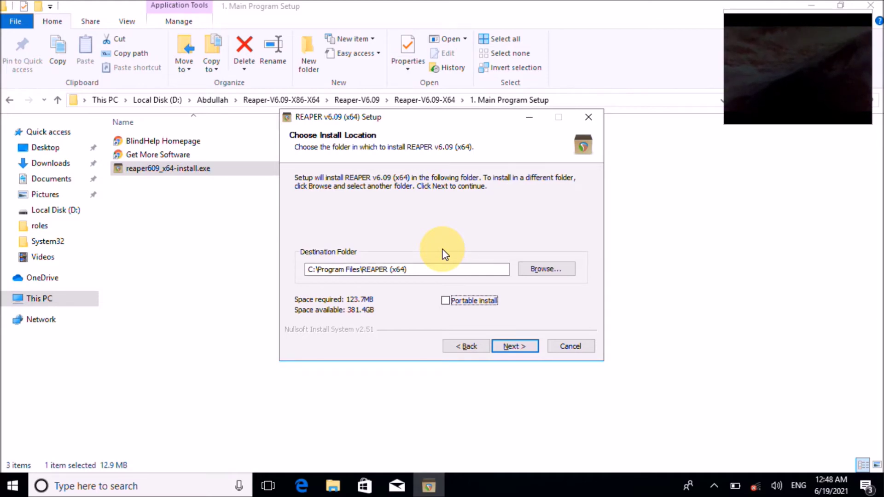
key("Tab")
key("Tab")
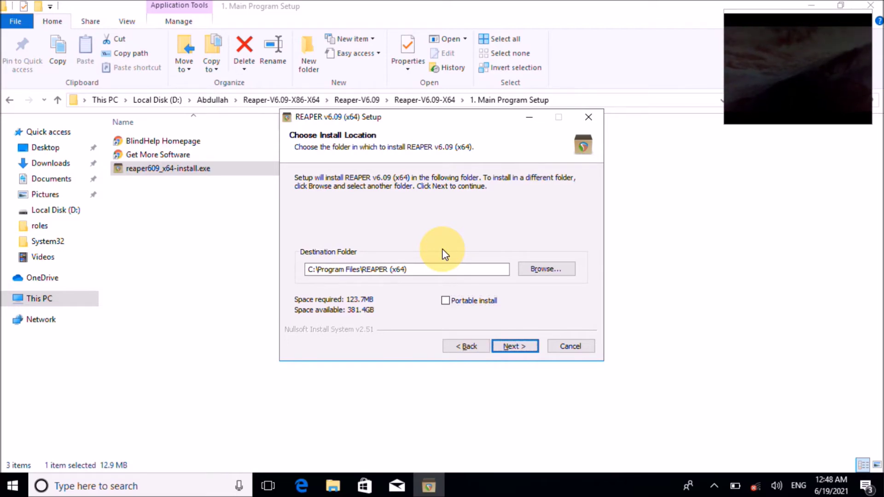
key("Return")
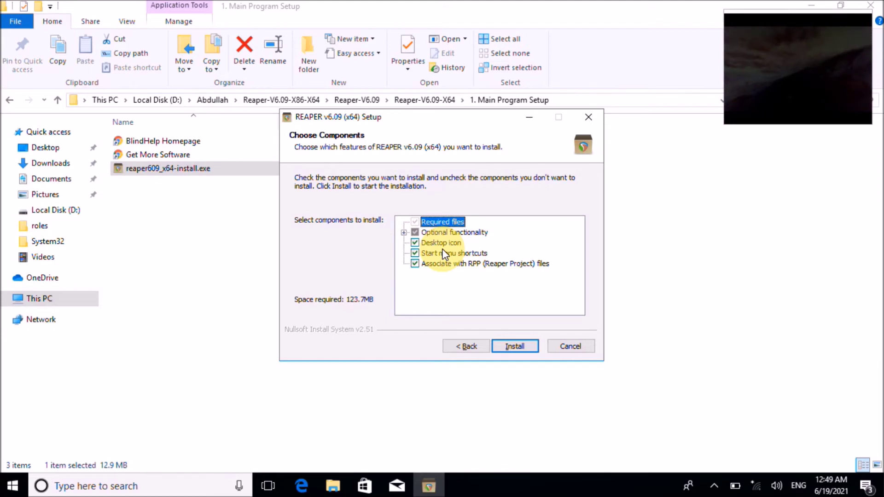
- Install REAPER with the default components and close the setup without running the program
key("Tab")
key("Tab")
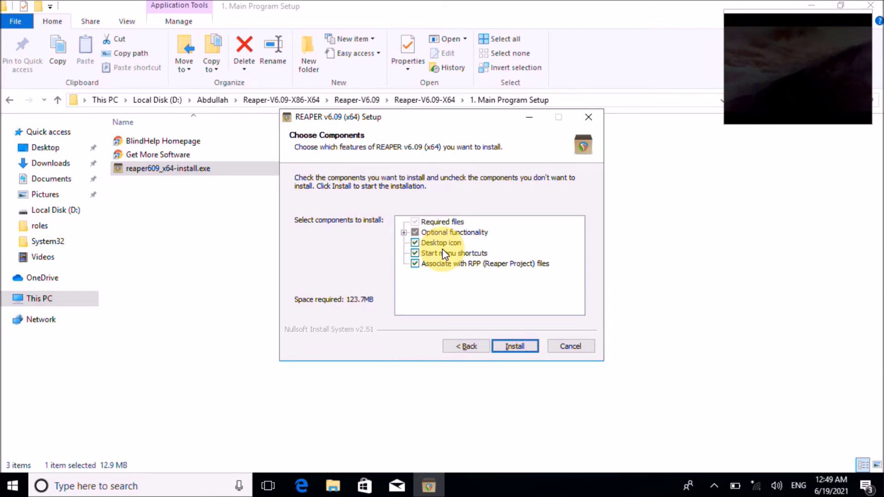
key("Return")
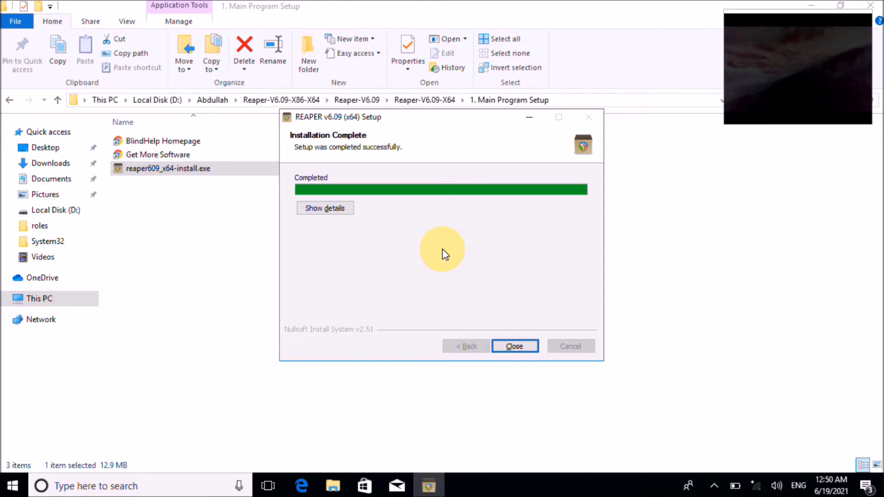
key("Return")
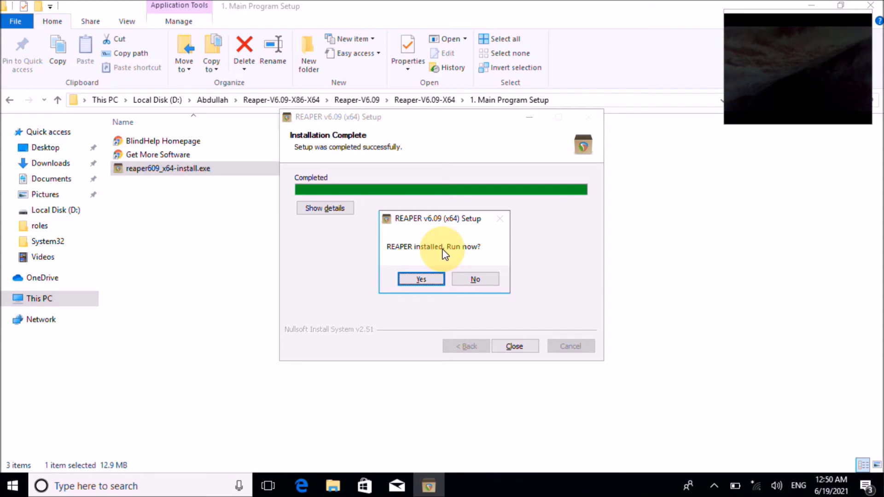
key("Tab")
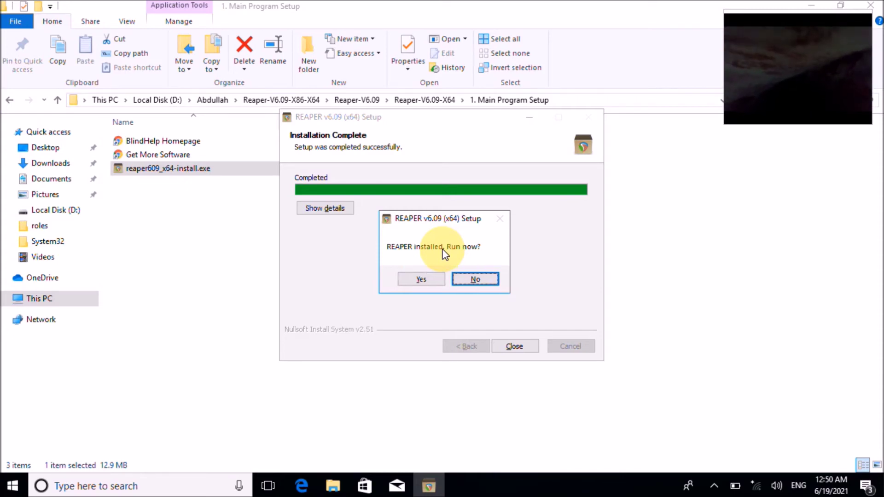
key("Return")
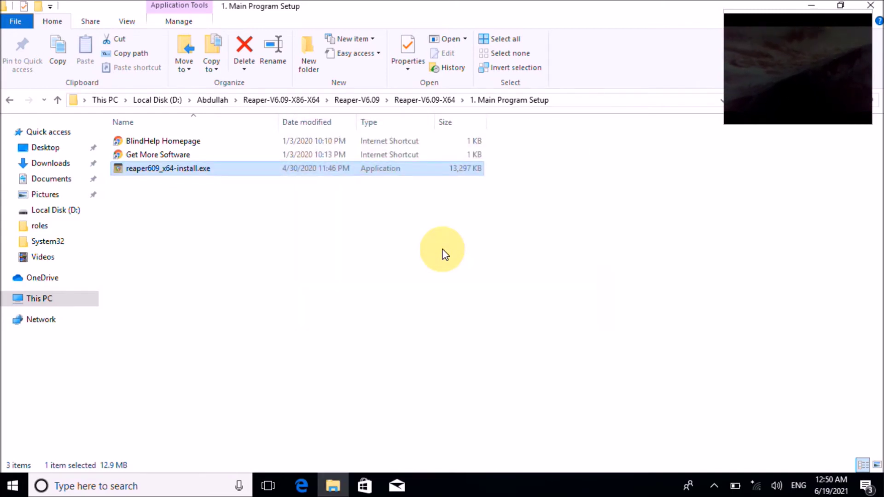
- Launch sws-v2.10.0.1-x64-install.exe from the 2. SWS Extention 2.10.0 folder and accept its license agreement
key("Up")
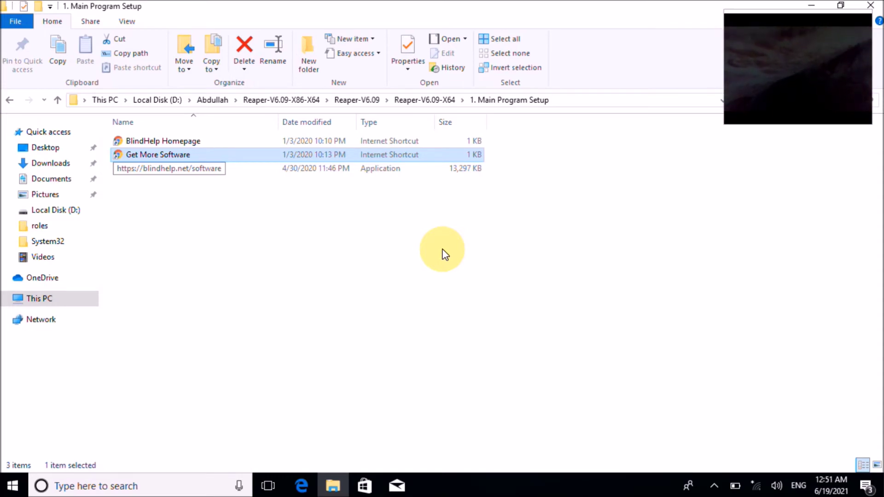
key("alt+Up")
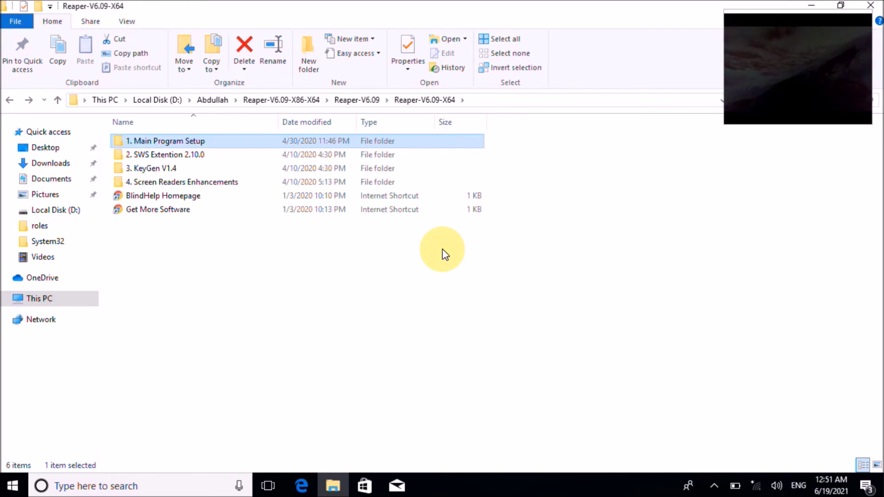
key("Down")
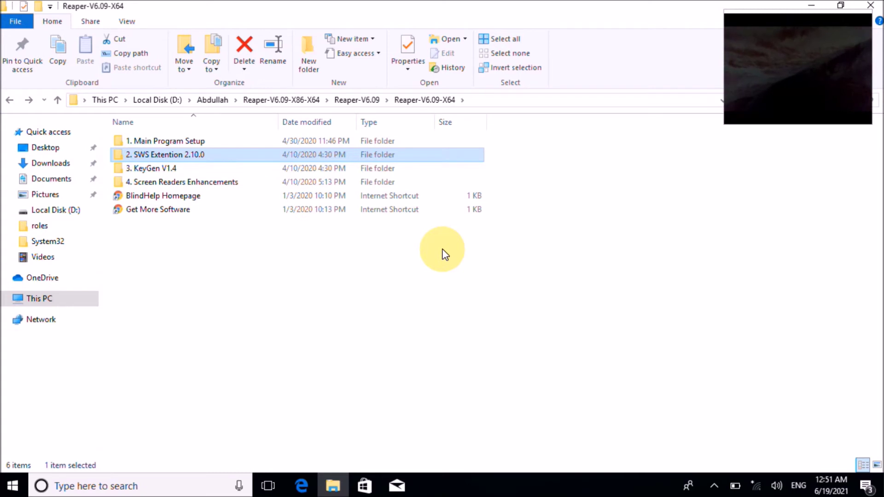
key("Return")
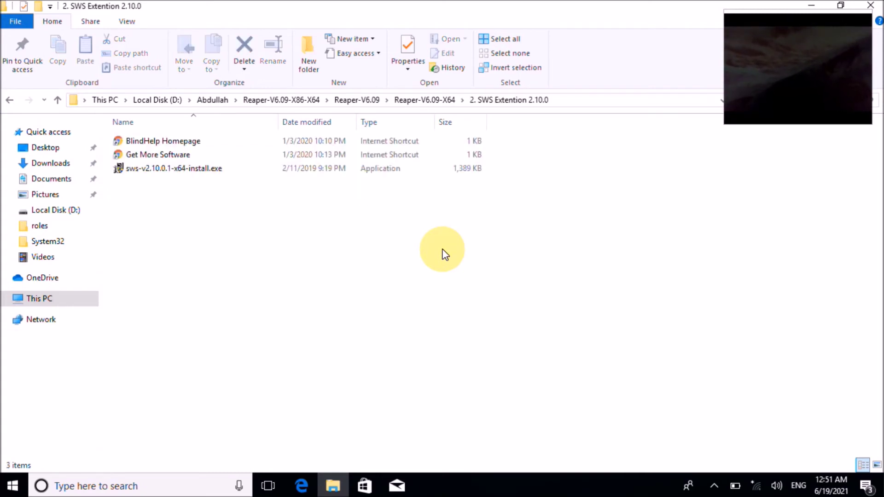
key("s")
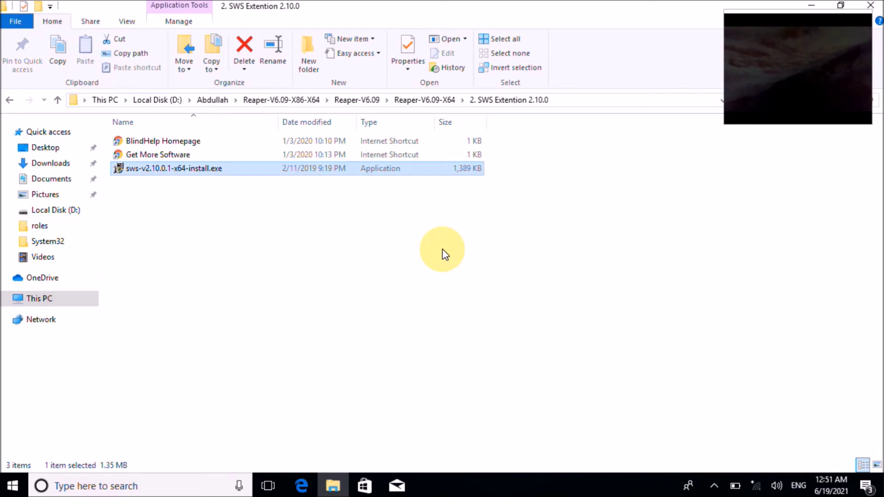
key("Return")
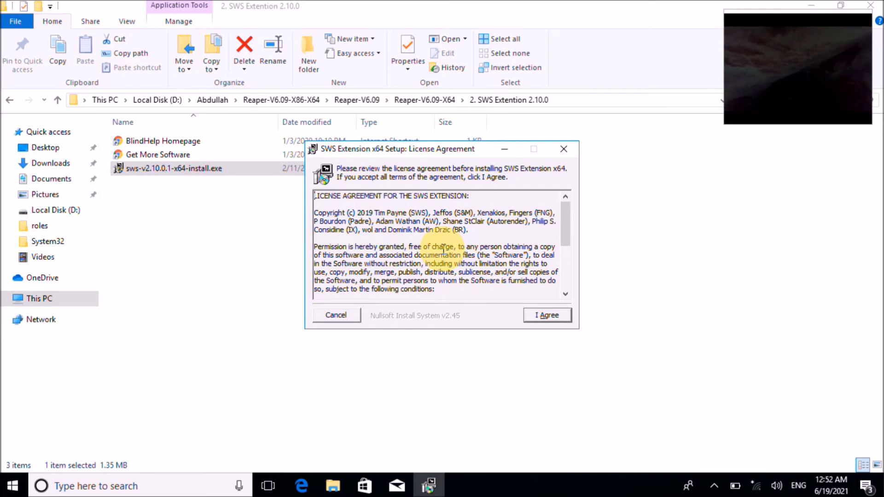
key("Return")
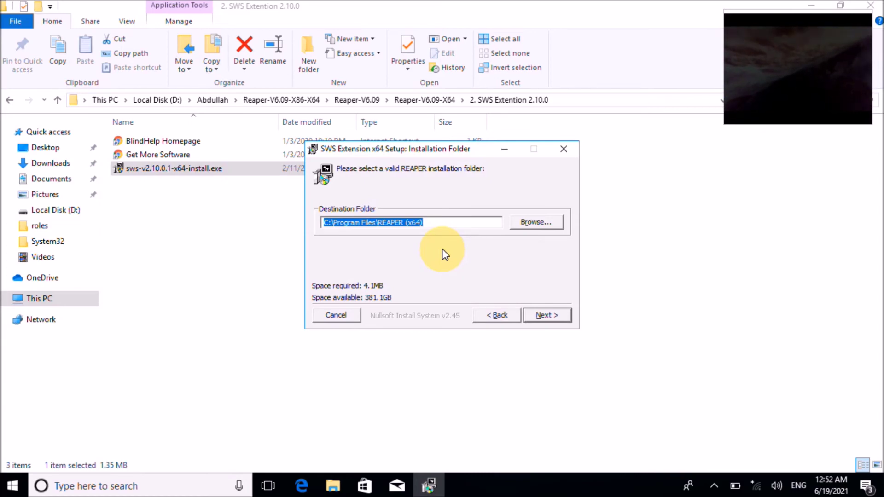
- Install the SWS extension into C:\Program Files\REAPER (x64) with the default Extension DLL and Grooves components and close its setup
key("Tab")
key("Tab")
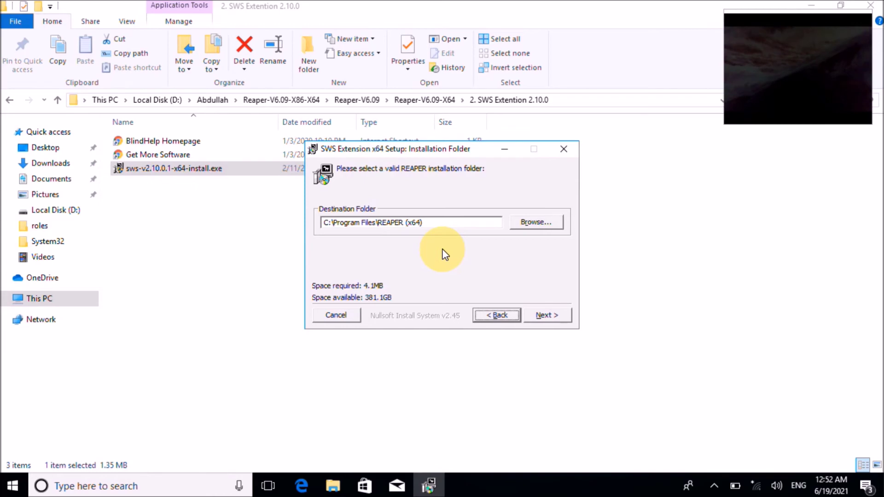
key("Tab")
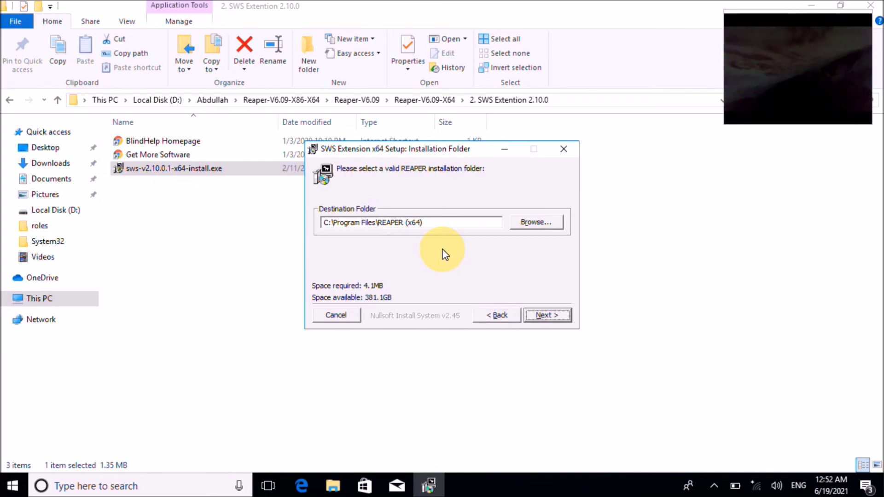
key("Return")
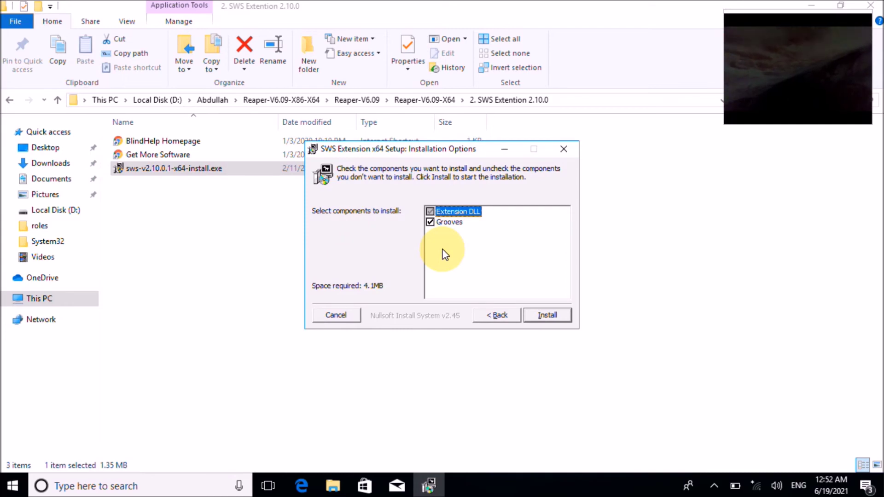
key("Return")
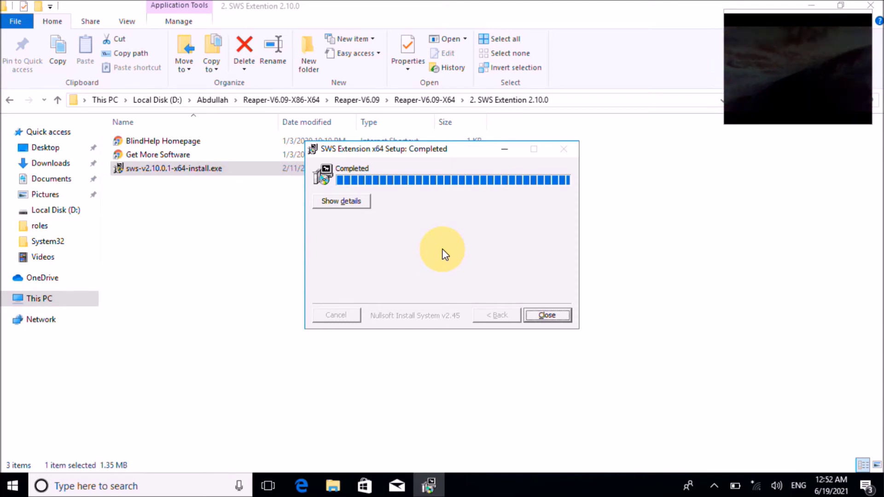
key("Return")
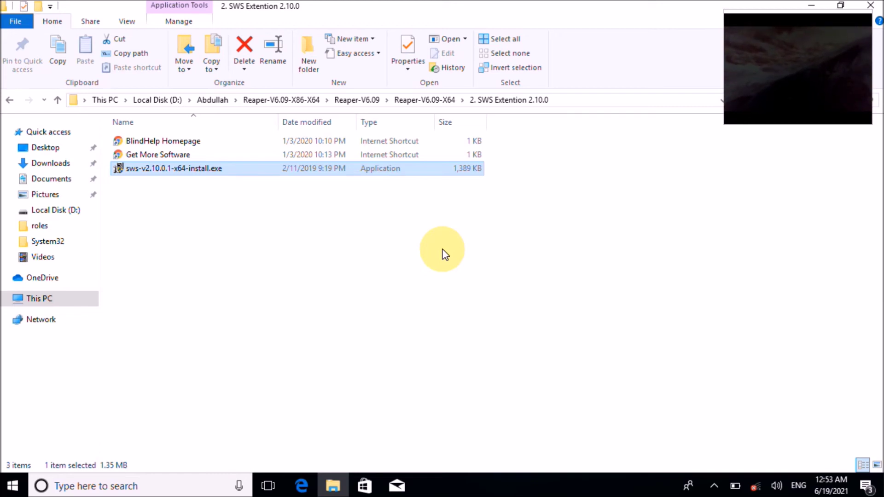
- Launch osara_2020.1pre-167,8b46372a.exe from the 4. Screen Readers Enhancements folder
key("BackSpace")
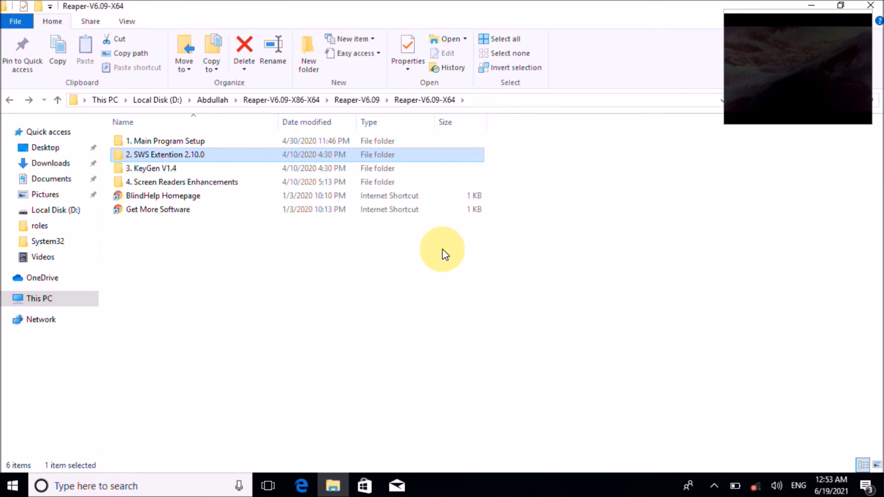
key("Down")
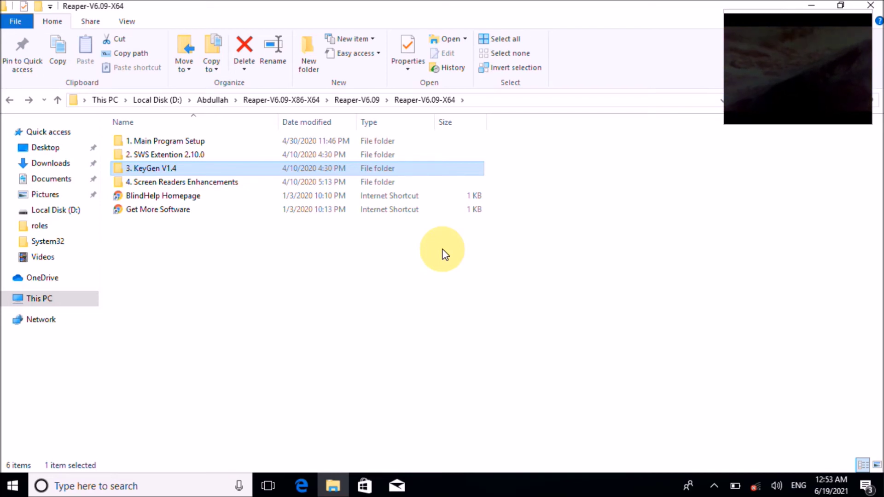
key("Down")
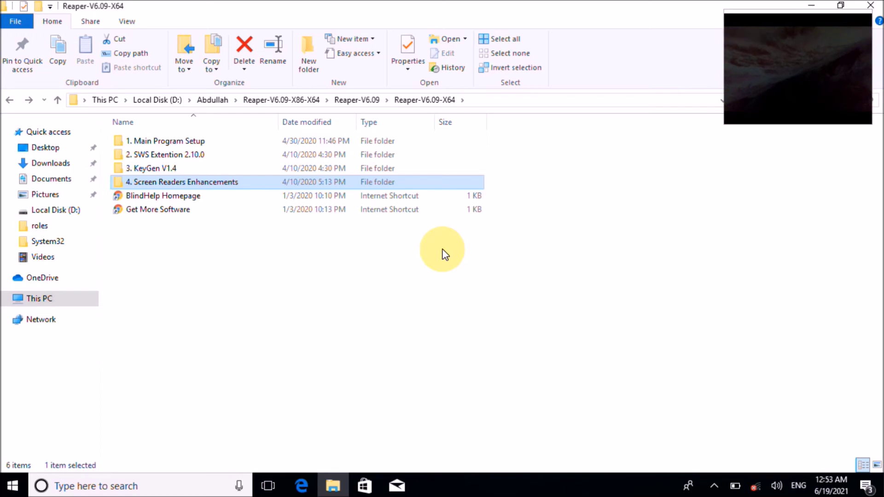
key("Return")
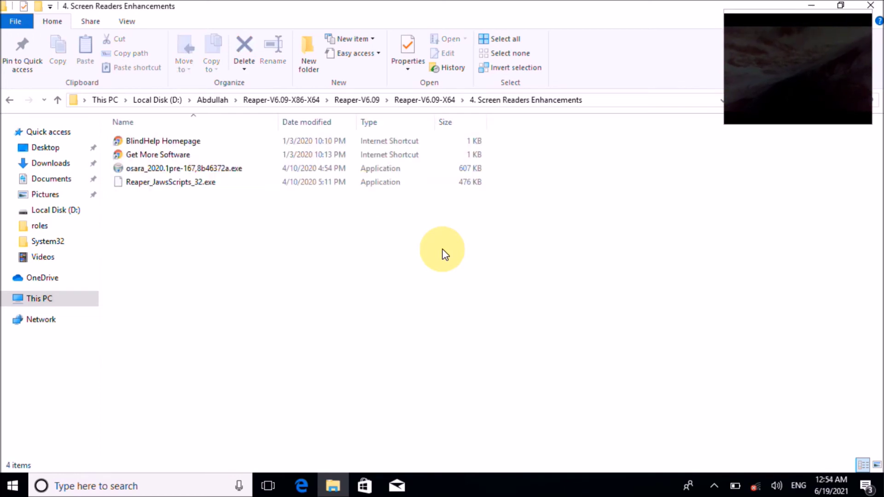
key("Down")
key("Down")
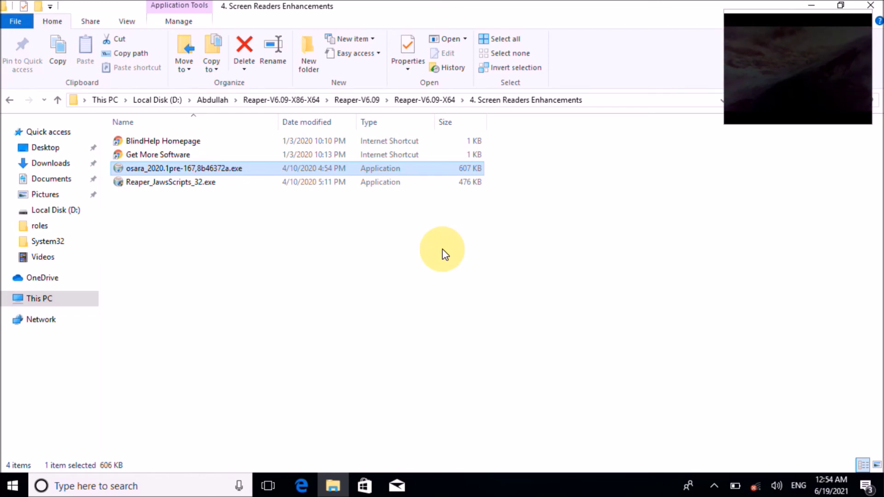
key("Return")
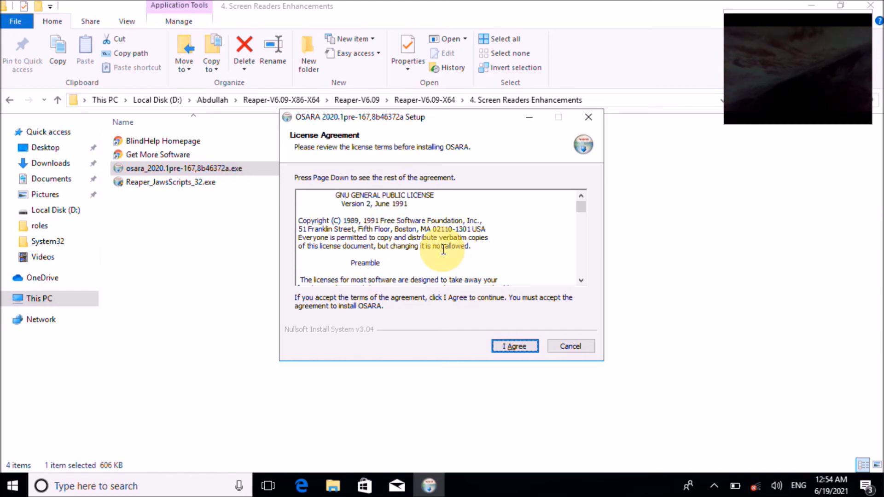
- Accept the OSARA license agreement and keep the standard installation of REAPER as the target
key("Return")
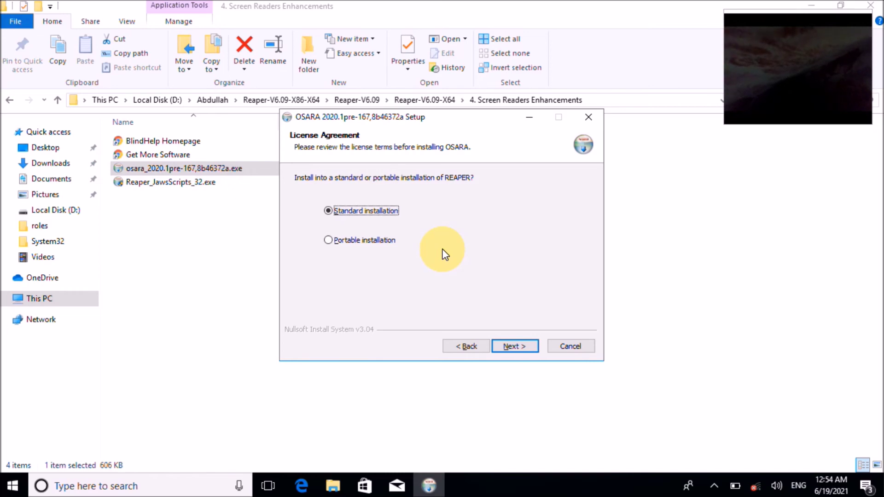
key("Tab")
key("Tab")
key("Return")
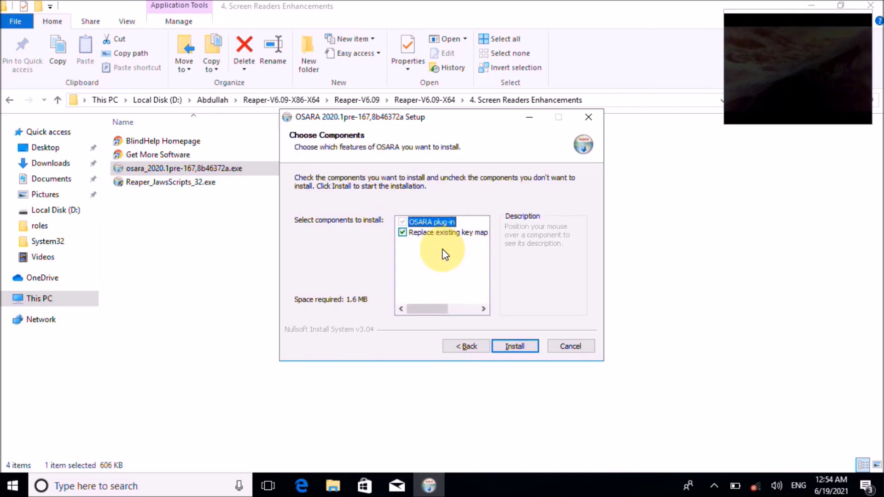
- Install OSARA with the plug-in and Replace existing key map components and close its setup
key("Tab")
key("Tab")
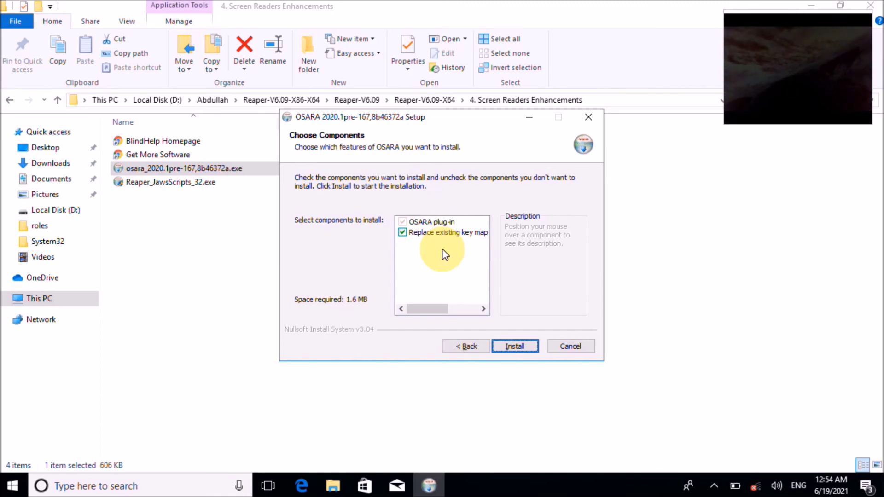
key("Return")
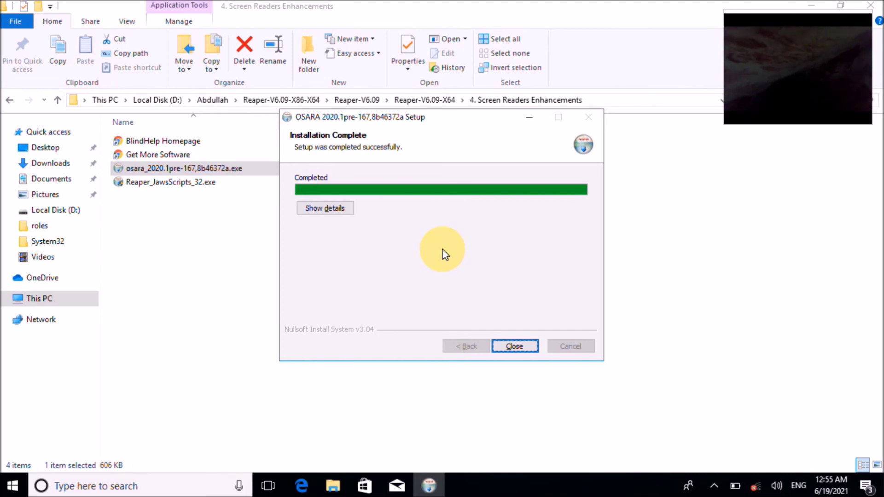
key("Return")
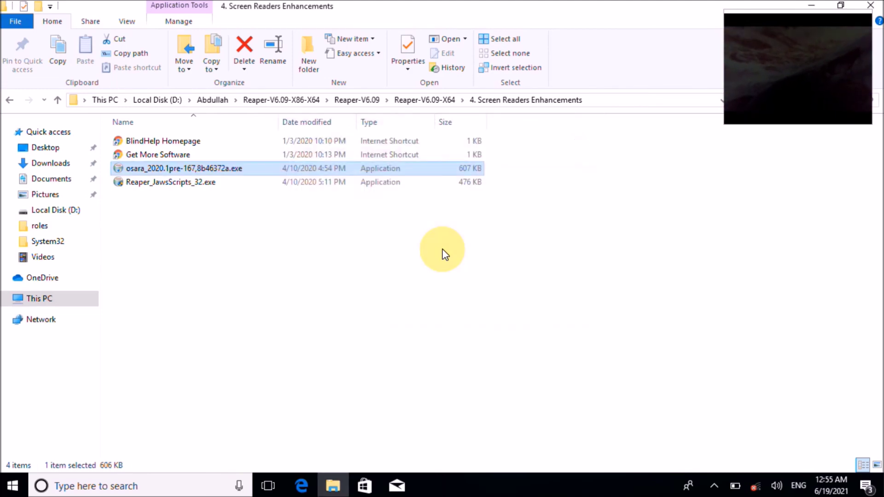
- Launch Reaper_JawsScripts_32.exe from the same folder and proceed past the welcome page of its setup
key("Down")
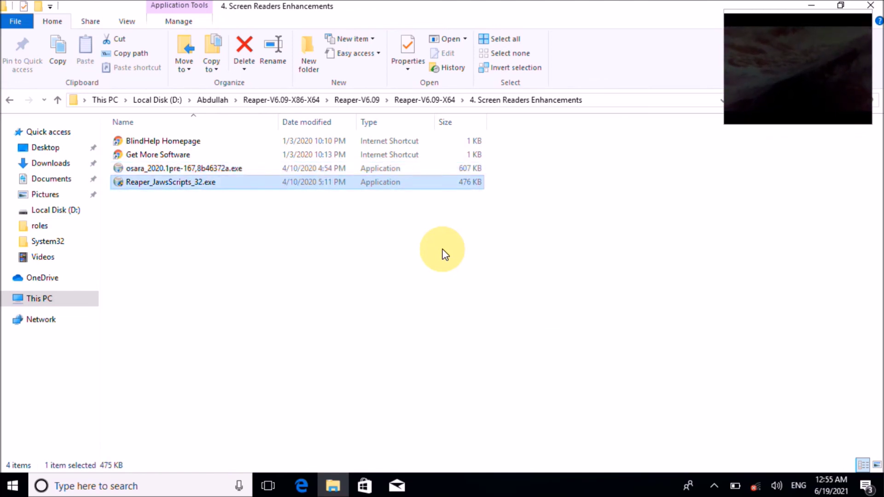
key("Return")
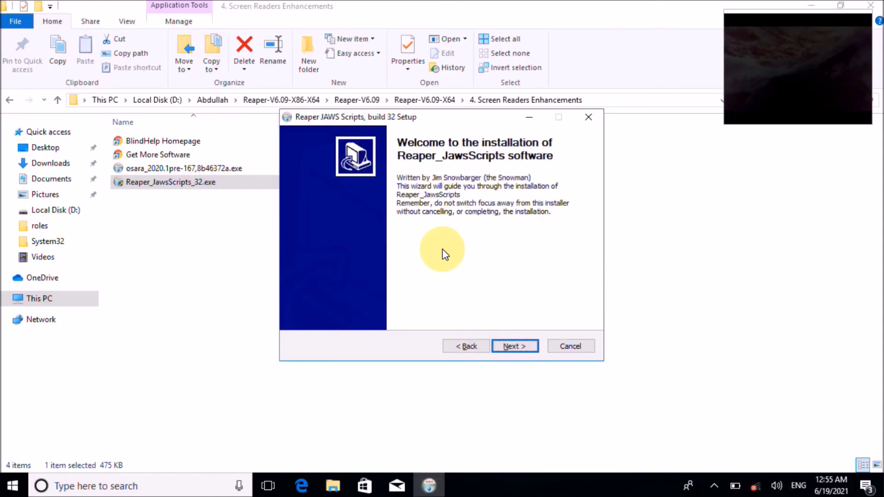
key("Tab")
key("Tab")
key("Tab")
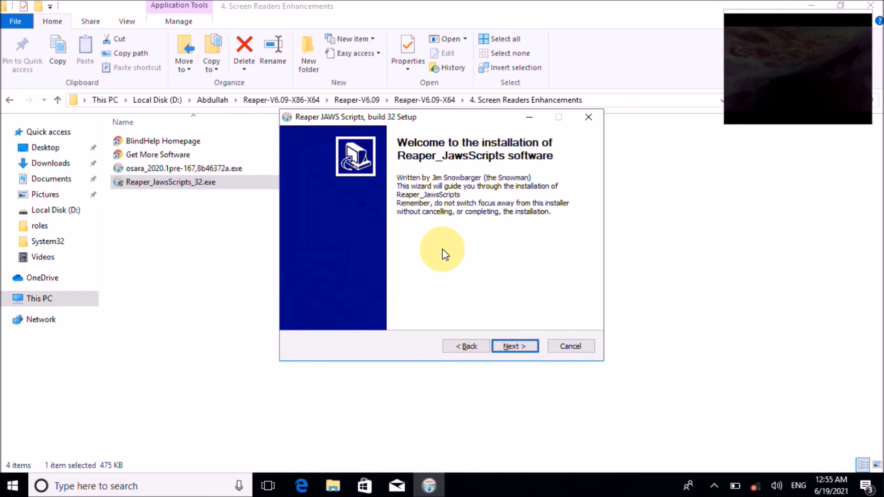
key("Return")
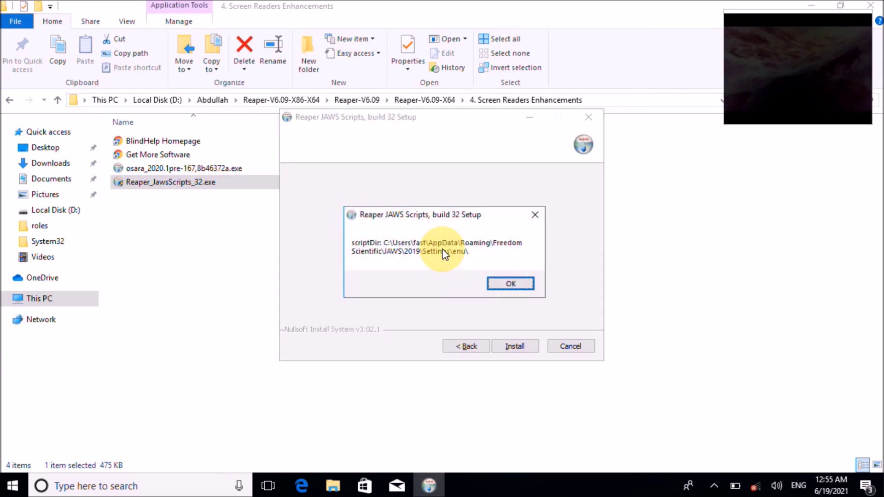
- Accept the JAWS 2019 script and compiler folders, finish installing Reaper JAWS Scripts build 32, and dismiss the completion message
key("Return")
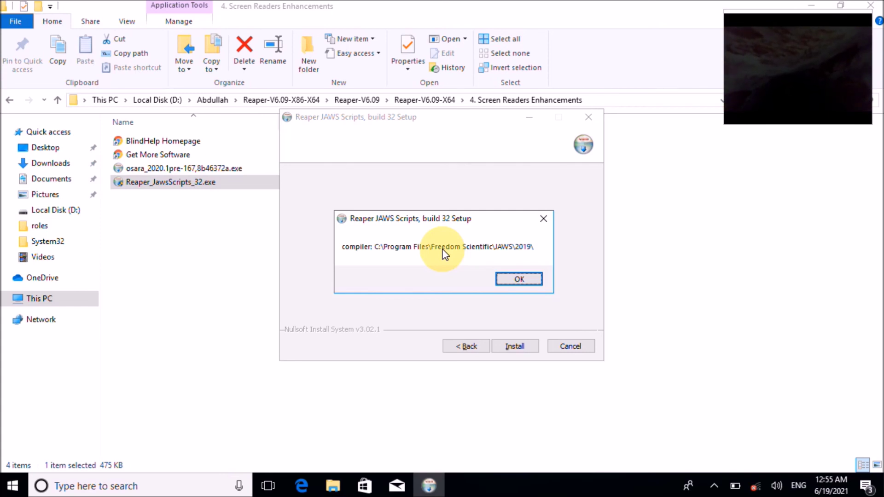
key("Return")
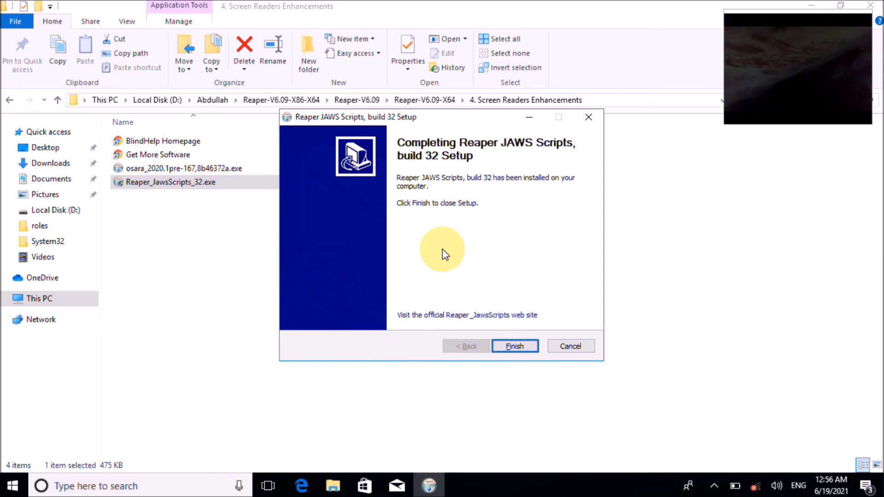
key("Return")
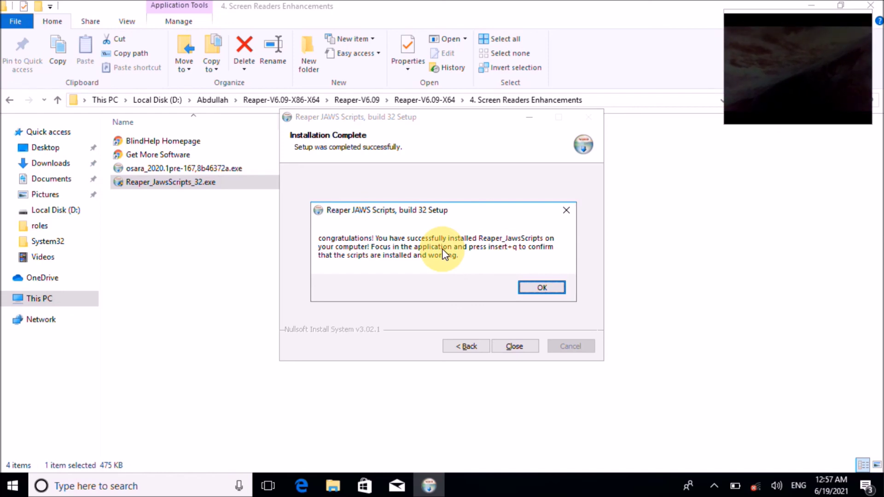
key("Return")
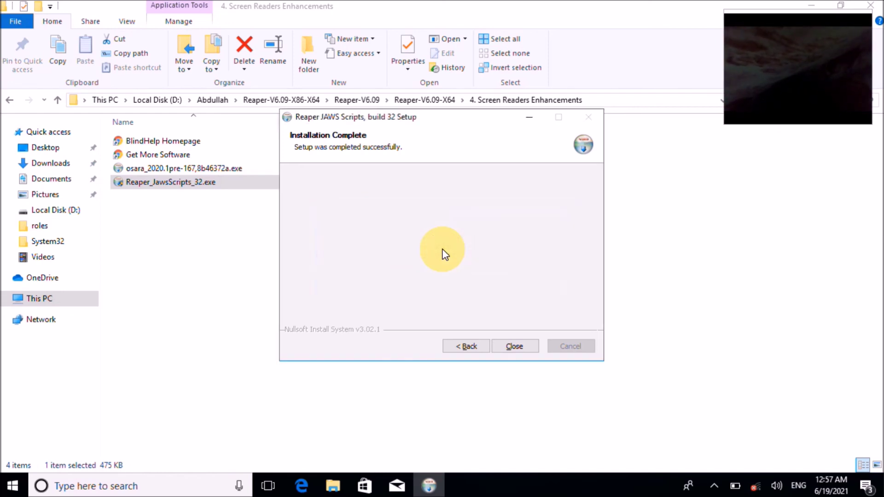